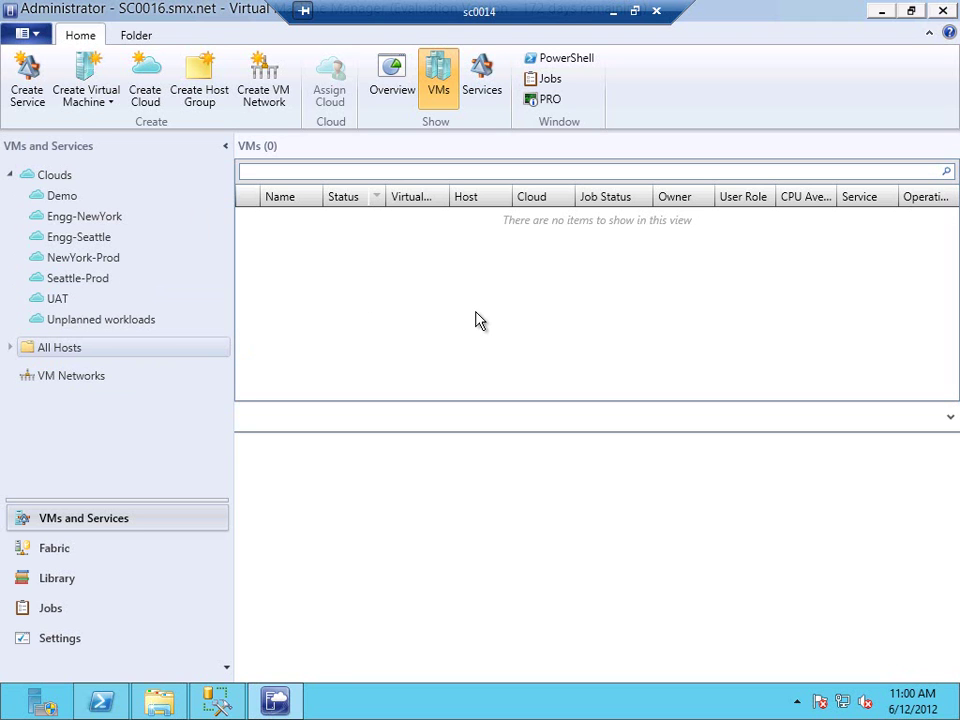
- Leave VMM for the Service Manager Console's All Price Sheets list
{"action": "key", "text": "alt"}
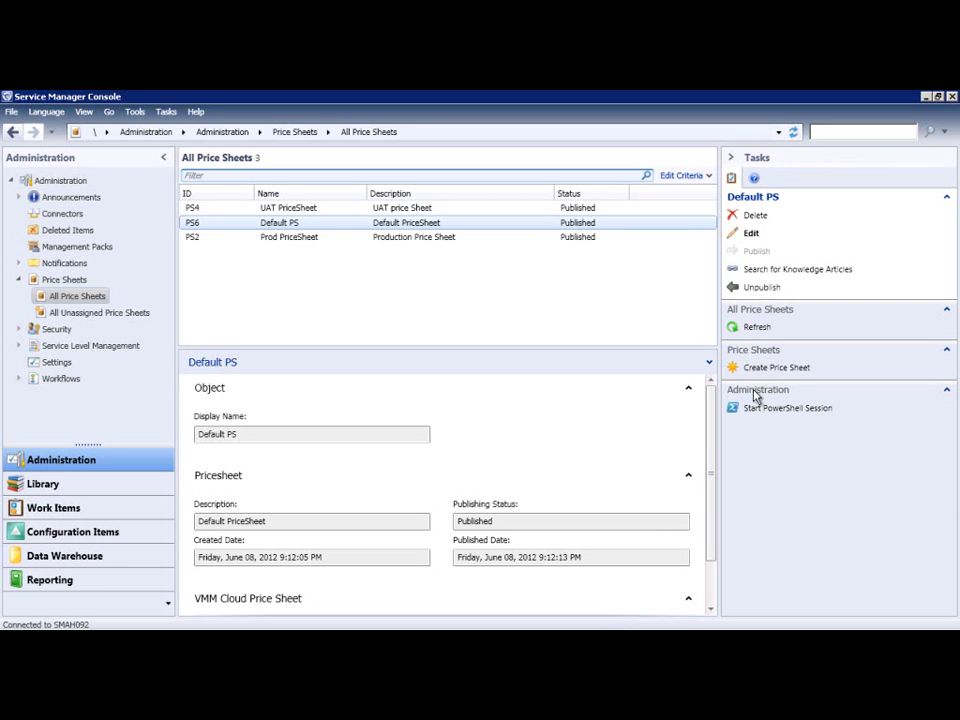
- Create a price sheet named 'Emergency Pricesheet', described 'Adhoc requests', and publish it
{"action": "left_click", "coordinate": [766, 368]}
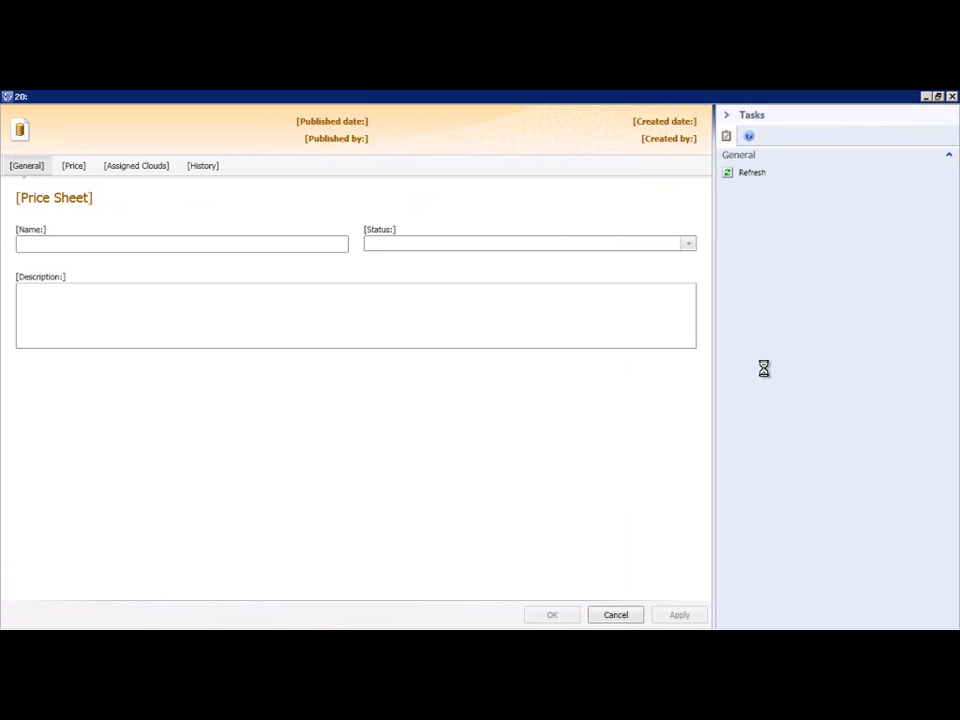
{"action": "left_click", "coordinate": [208, 242]}
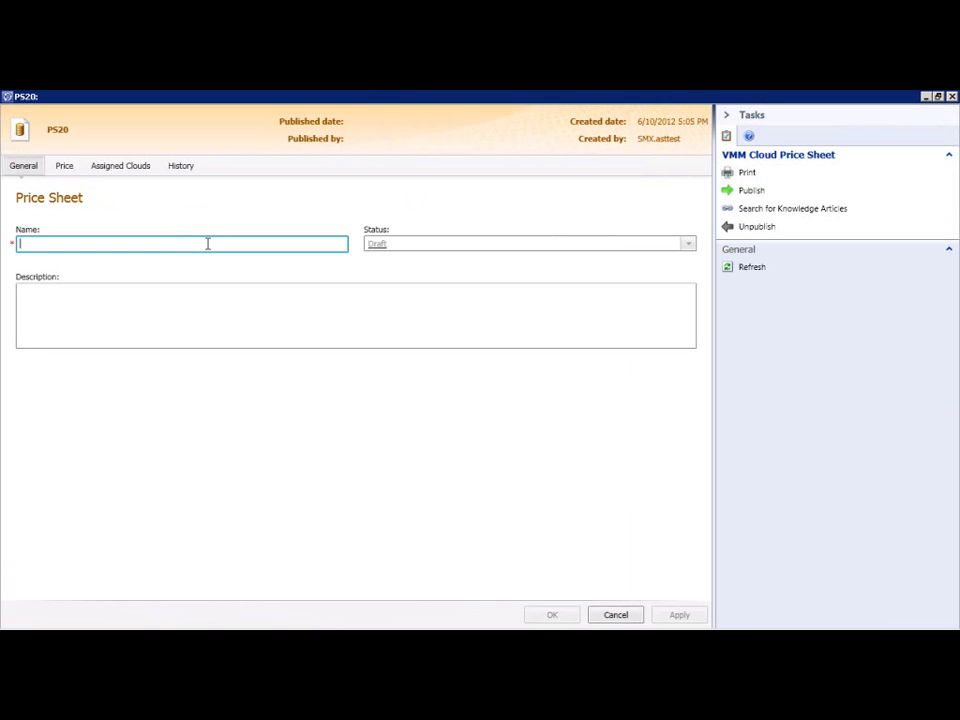
{"action": "type", "text": "Em"}
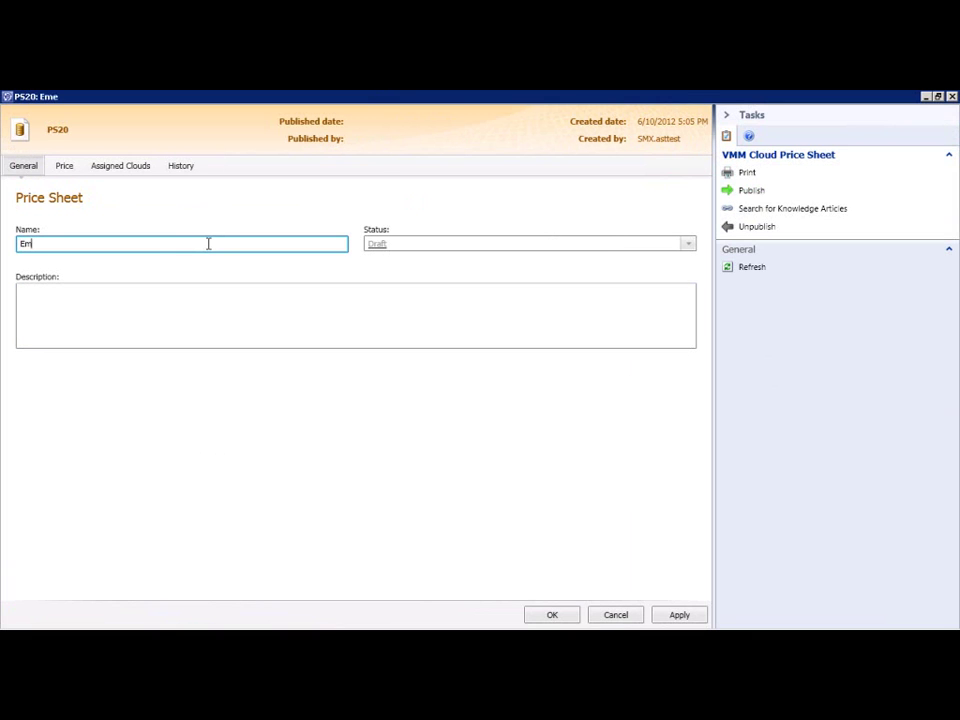
{"action": "type", "text": "ergency Pricesheet"}
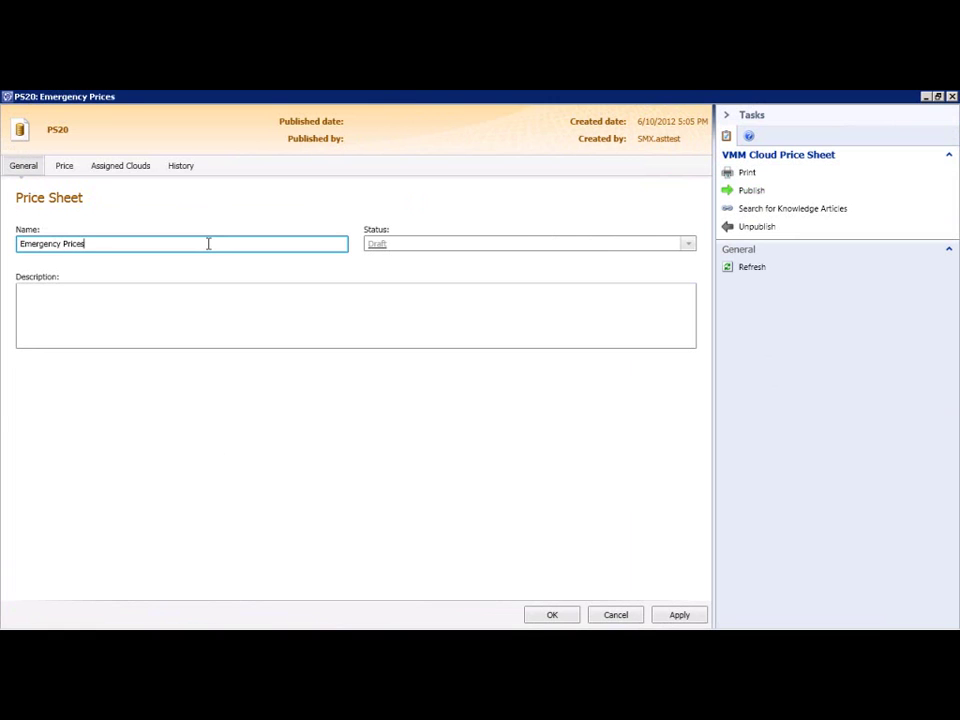
{"action": "left_click", "coordinate": [144, 290]}
{"action": "type", "text": "Adh"}
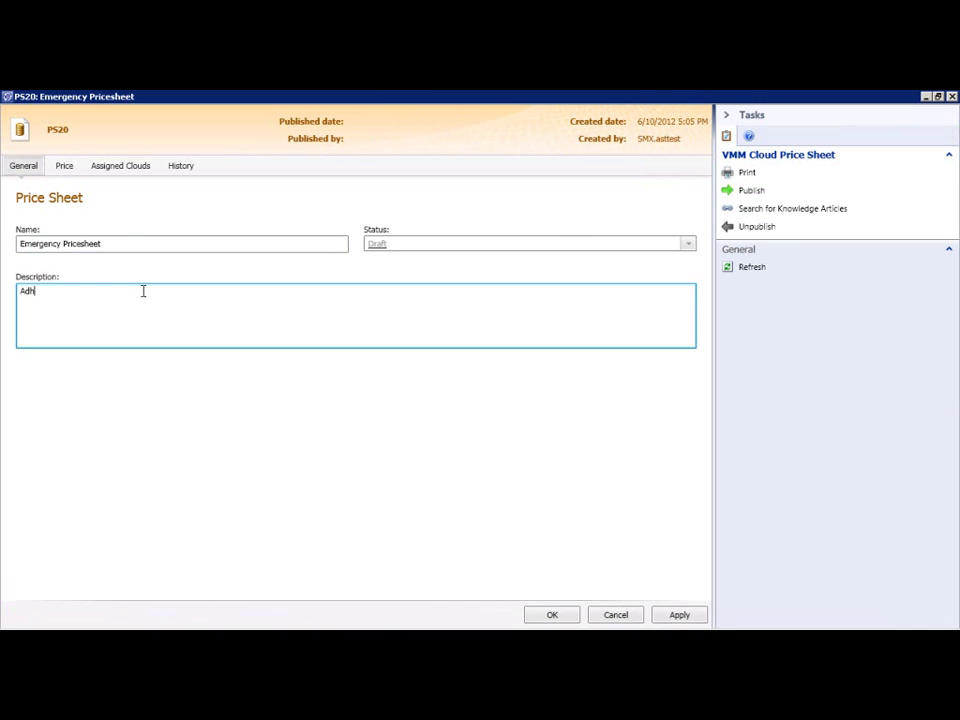
{"action": "type", "text": "oc requests"}
{"action": "left_click", "coordinate": [752, 191]}
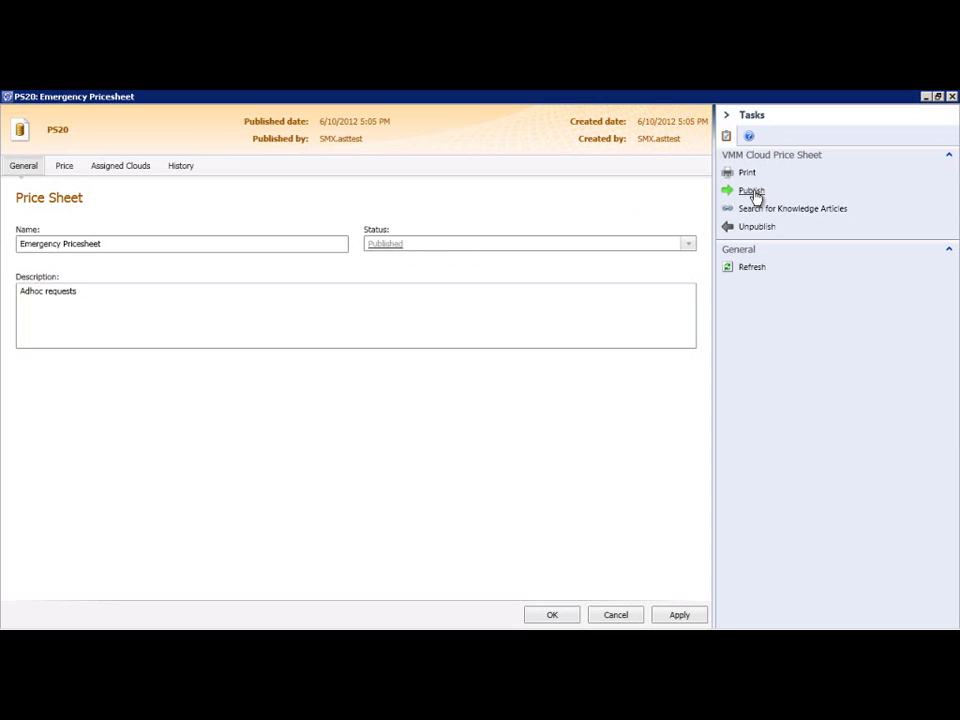
- Enter prices: base 0.4, cloud membership 0.5, CPU 0.6, memory 0.7, storage 0.03
{"action": "left_click", "coordinate": [66, 167]}
{"action": "key", "text": "BackSpace"}
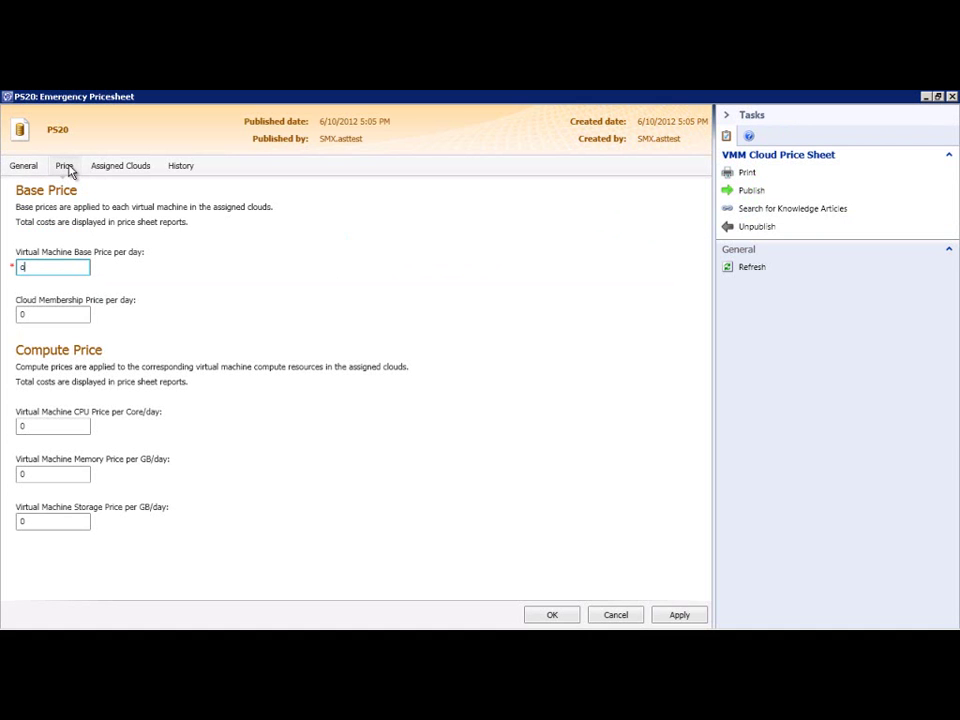
{"action": "type", "text": "0.4"}
{"action": "key", "text": "Tab"}
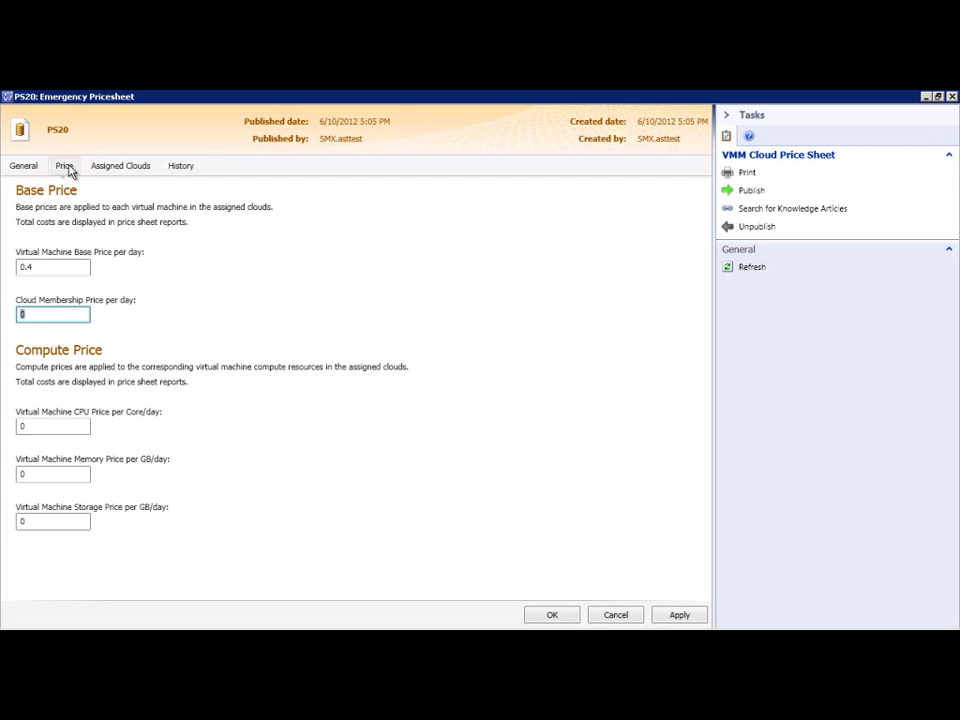
{"action": "type", "text": ".5"}
{"action": "key", "text": "Tab"}
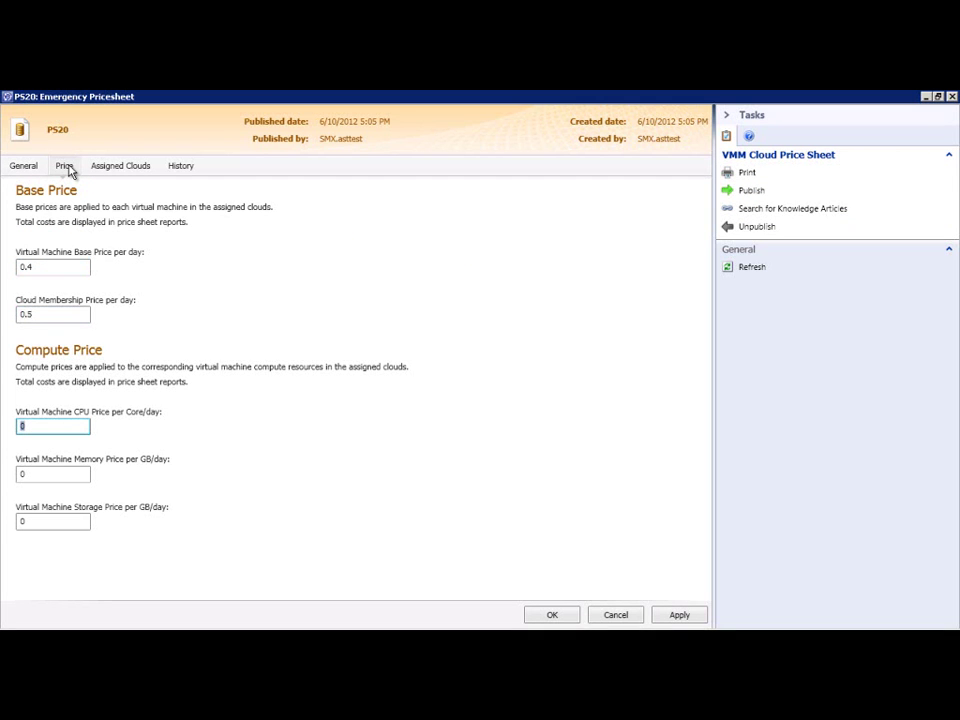
{"action": "type", "text": "0.6"}
{"action": "key", "text": "Tab"}
{"action": "type", "text": "0.7"}
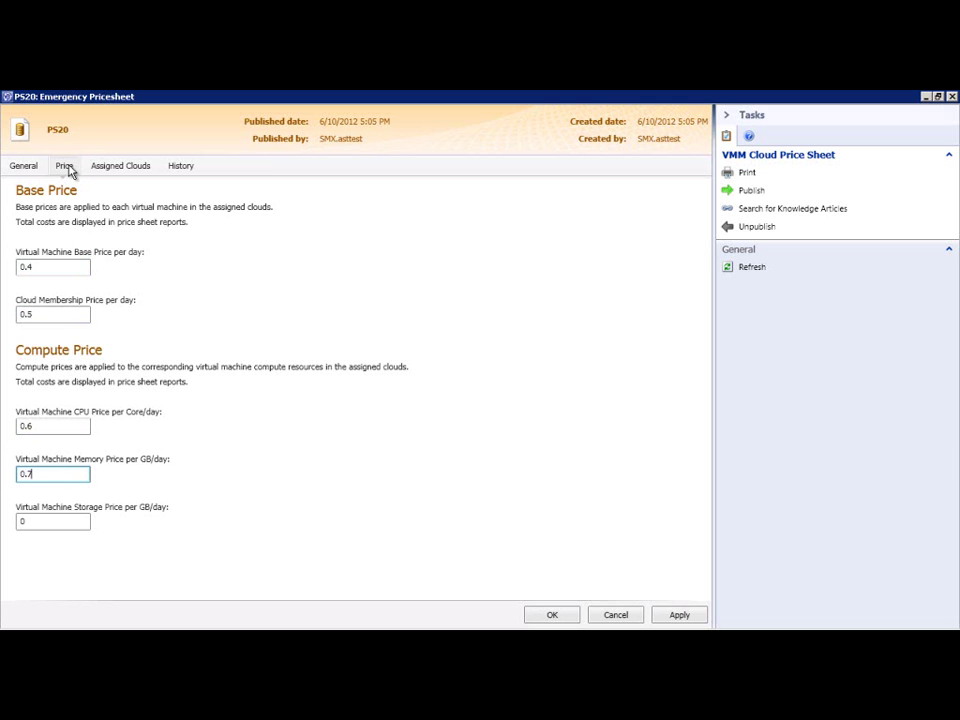
{"action": "key", "text": "Tab"}
{"action": "type", "text": "0."}
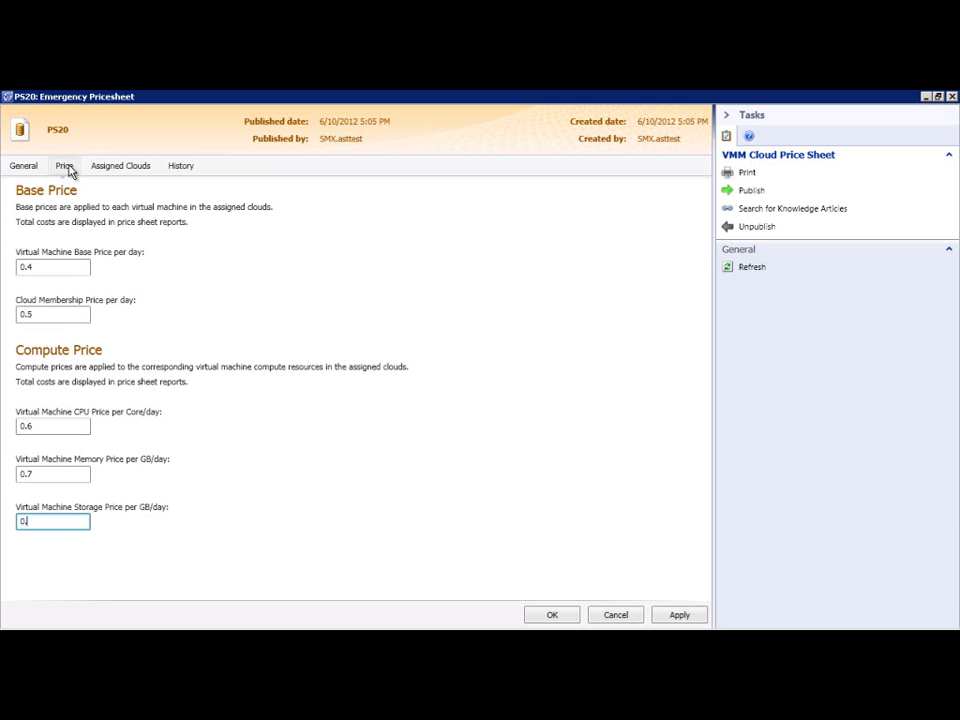
{"action": "type", "text": "03"}
- Assign the Unplanned workloads cloud to Emergency Pricesheet and save the sheet
{"action": "left_click", "coordinate": [110, 168]}
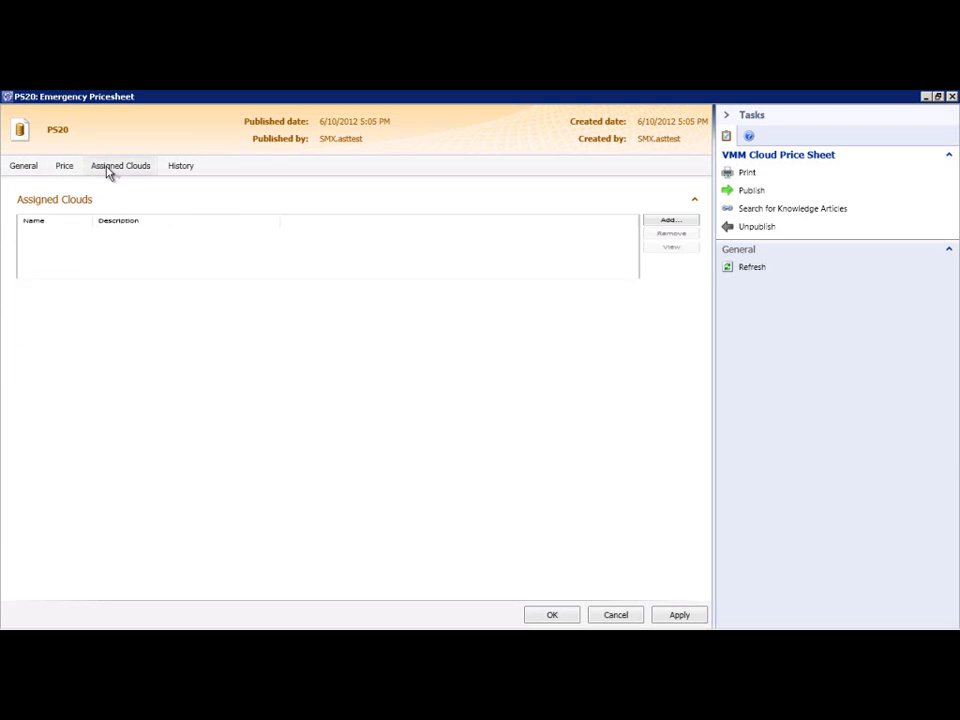
{"action": "left_click", "coordinate": [670, 224]}
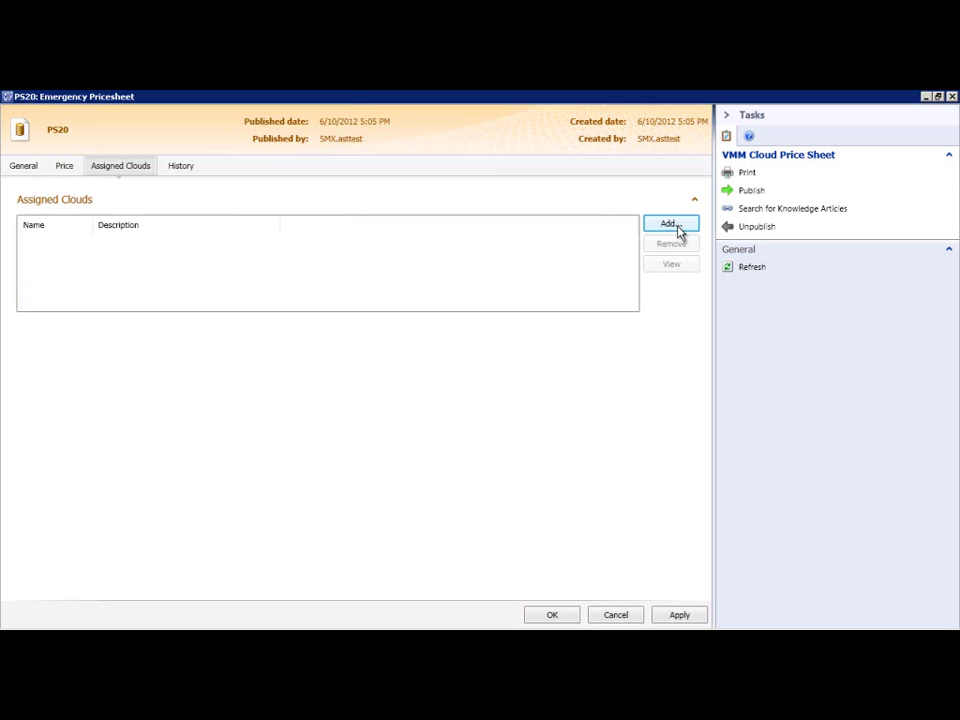
{"action": "left_click", "coordinate": [95, 376]}
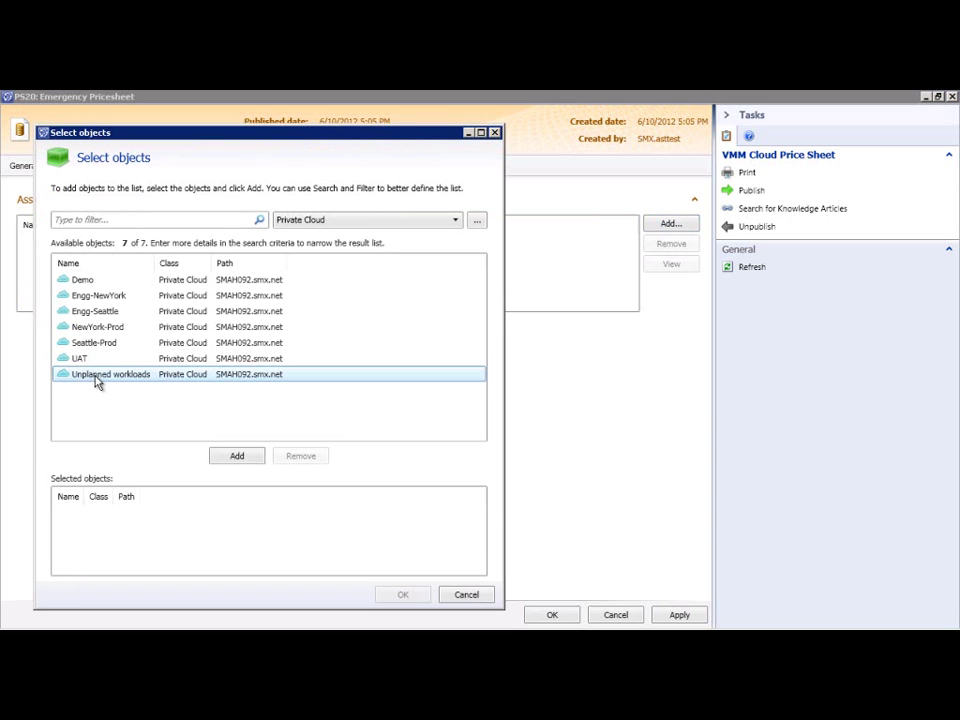
{"action": "left_click", "coordinate": [237, 456]}
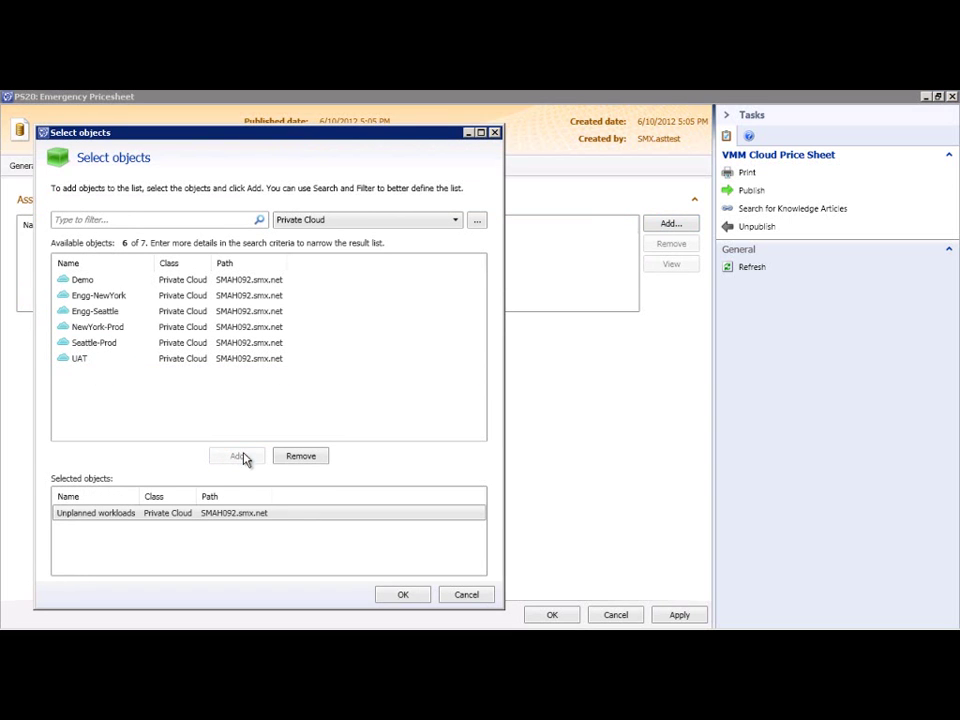
{"action": "left_click", "coordinate": [400, 596]}
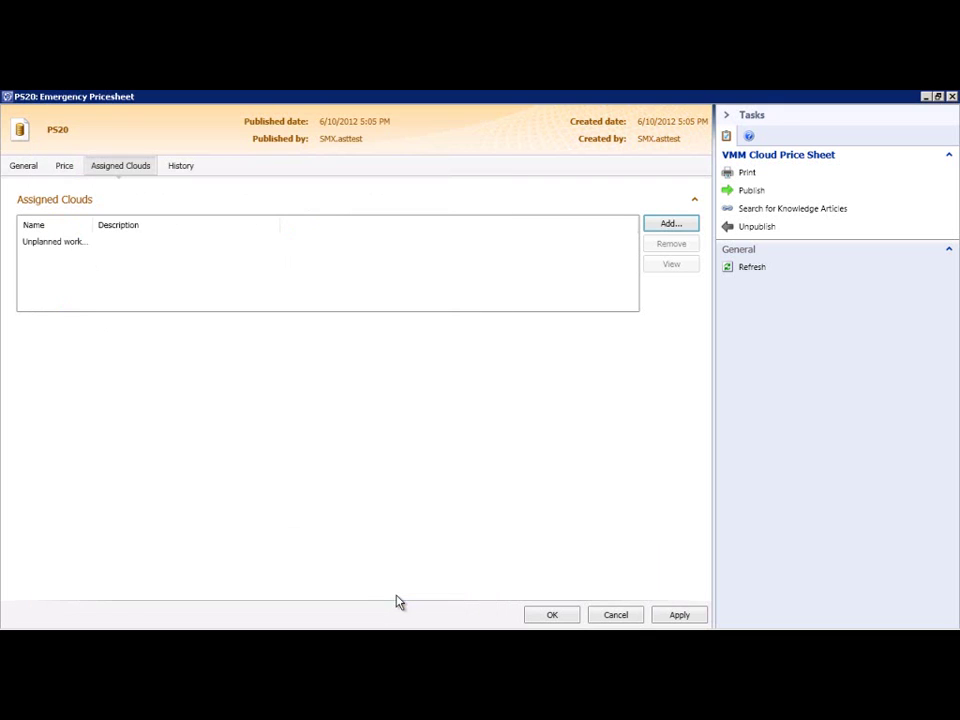
{"action": "left_click", "coordinate": [551, 615]}
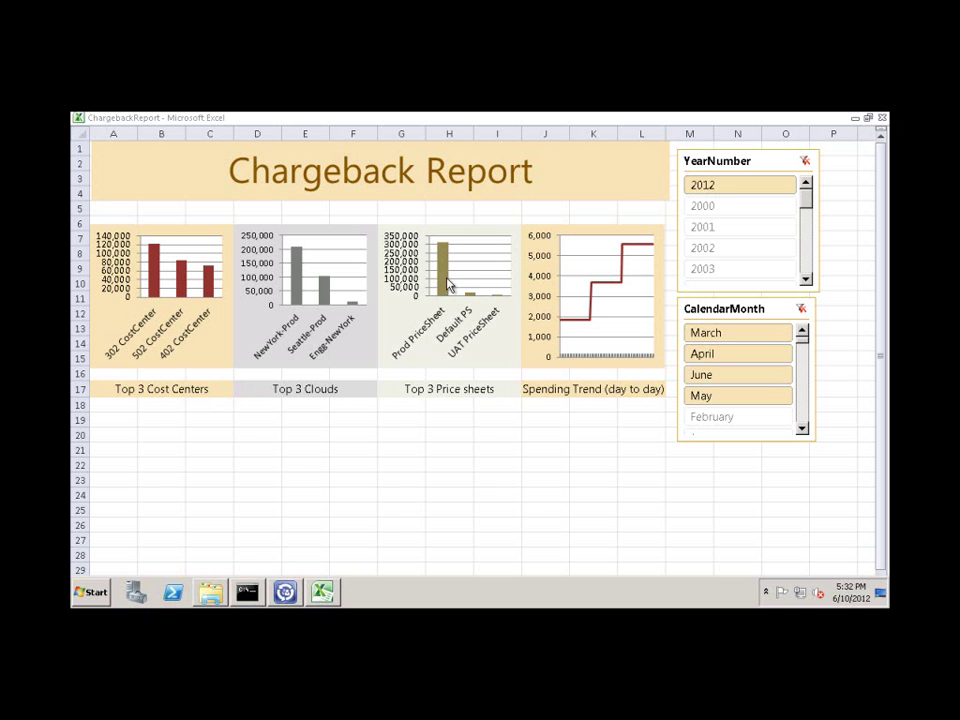
- Read the Top 3 Price sheets chart values on the ChargebackReport dashboard
{"action": "mouse_move", "coordinate": [444, 290]}
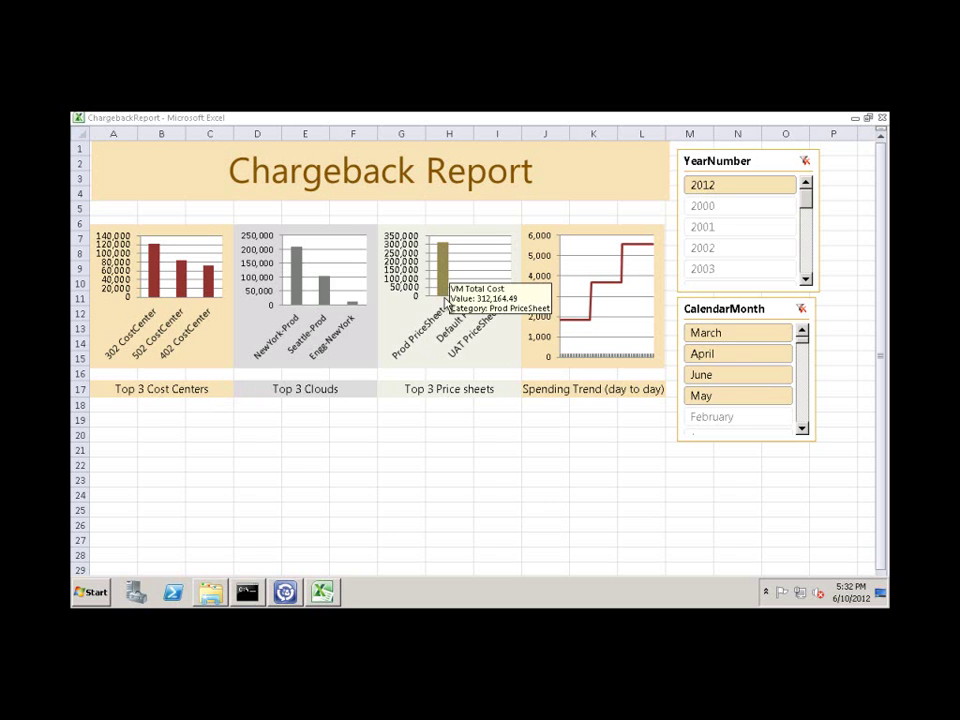
{"action": "mouse_move", "coordinate": [454, 341]}
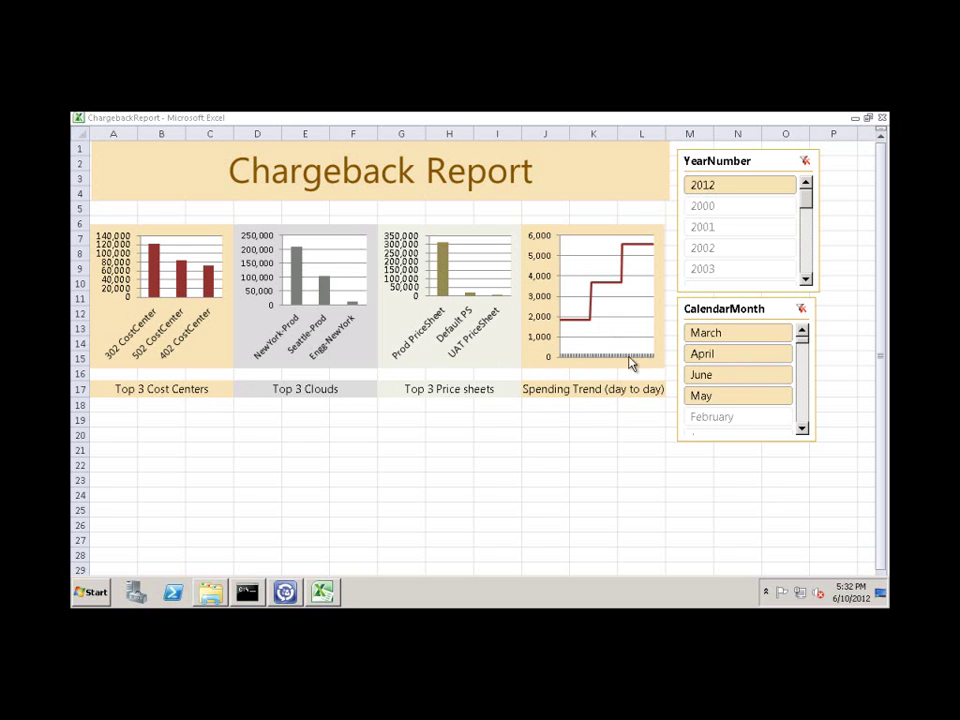
- Filter the CalendarMonth slicer to April, May and June combined
{"action": "left_click", "coordinate": [701, 354]}
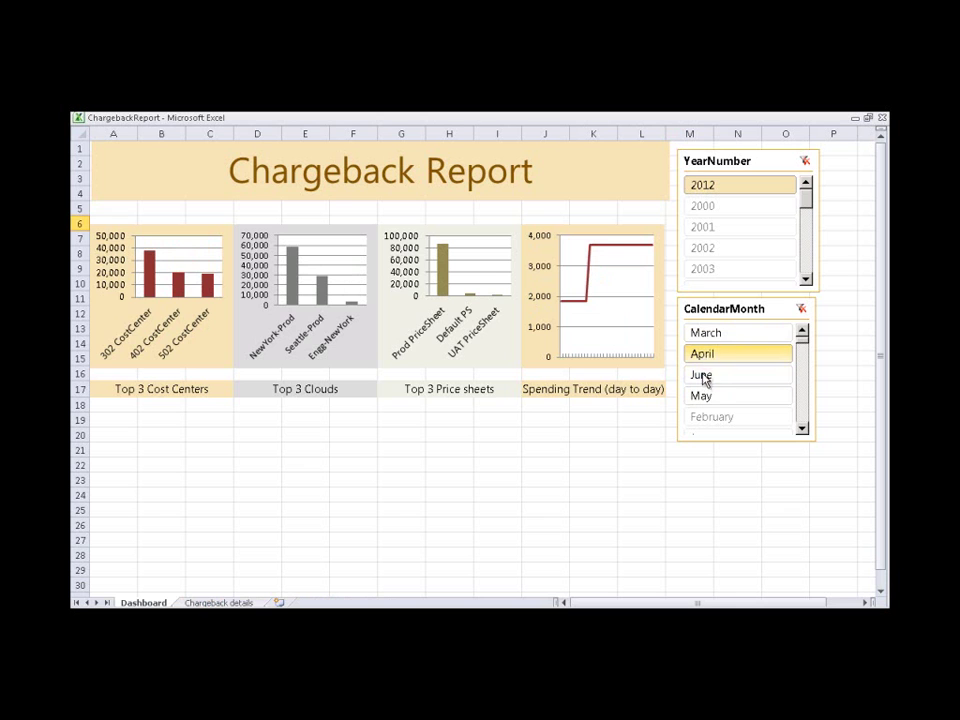
{"action": "left_click", "coordinate": [702, 375]}
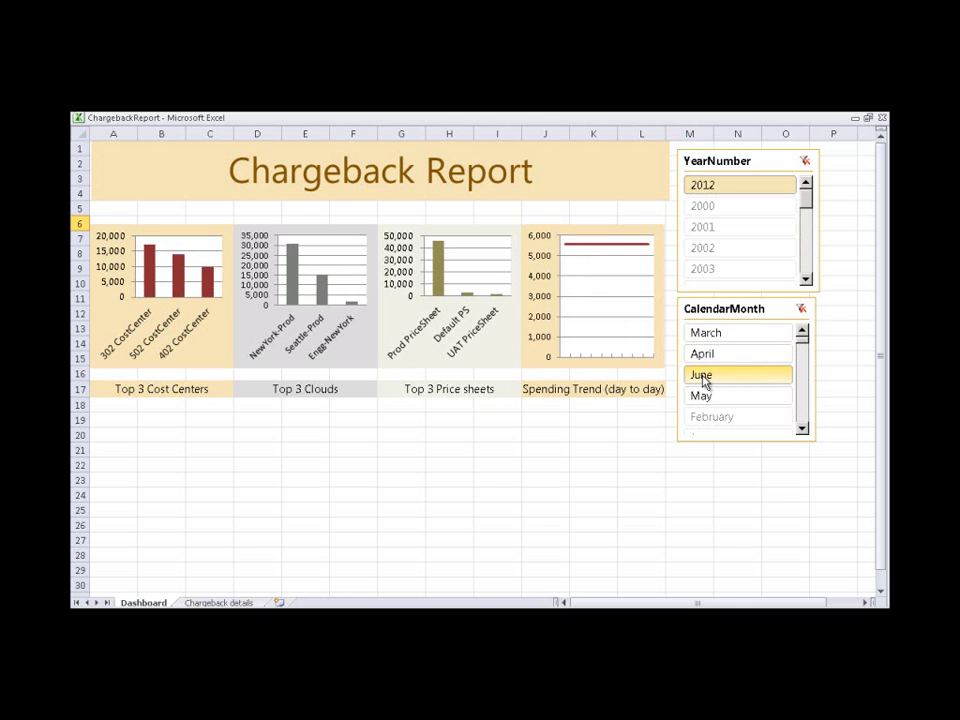
{"action": "left_click", "coordinate": [702, 396]}
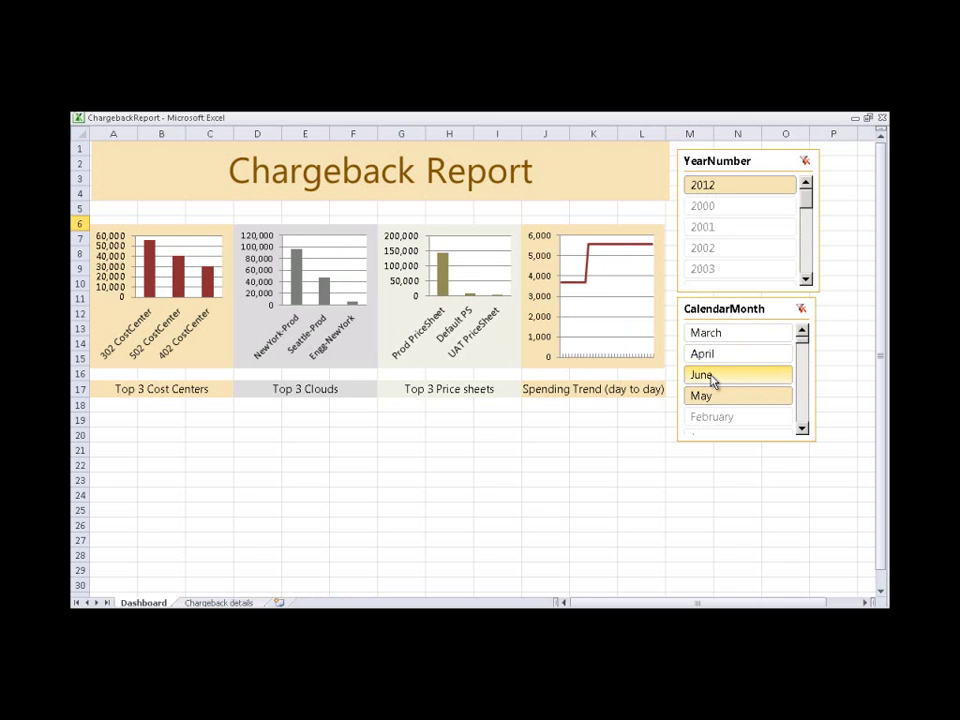
{"action": "left_click", "coordinate": [712, 378], "text": "ctrl"}
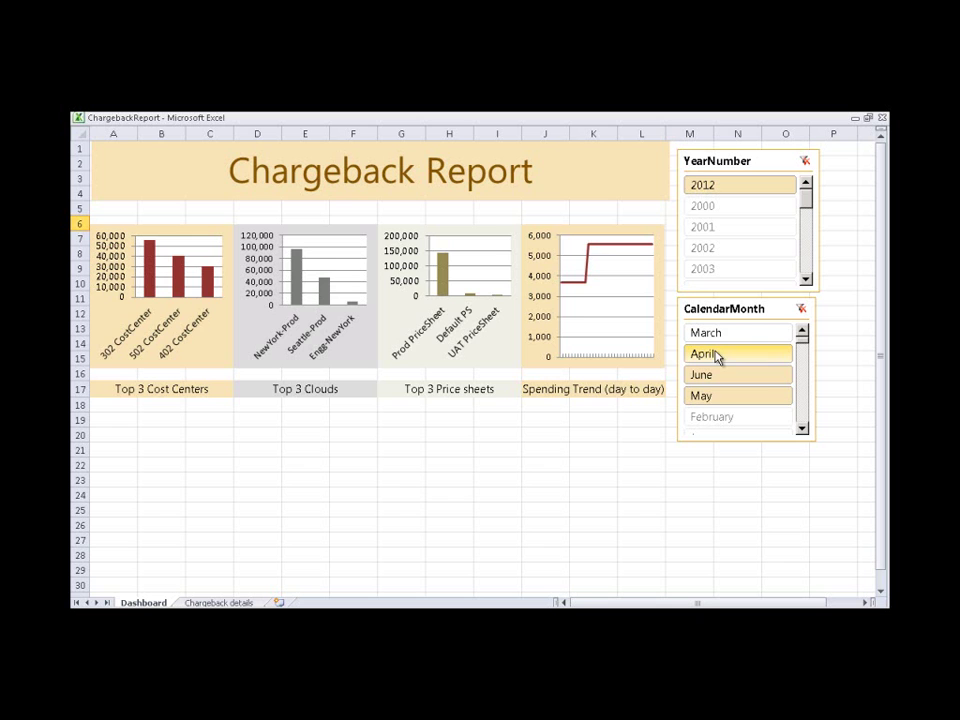
{"action": "left_click", "coordinate": [716, 356], "text": "ctrl"}
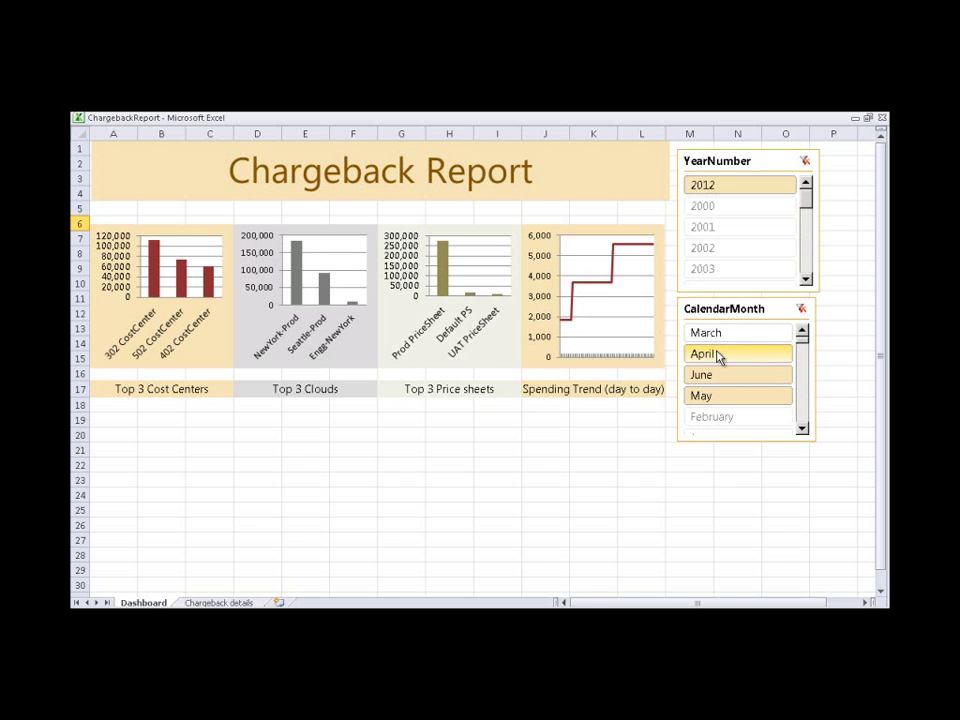
- On the Chargeback details sheet, expand 302 CostCenter's UAT row into UAT PriceSheet daily rows
{"action": "left_click", "coordinate": [220, 603]}
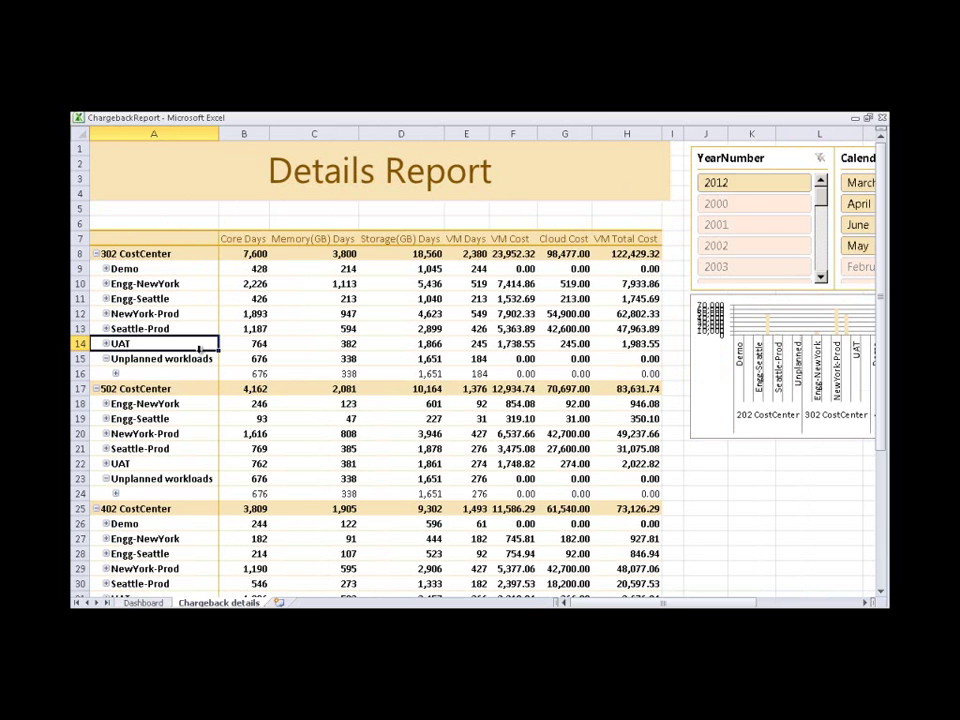
{"action": "left_click", "coordinate": [104, 343]}
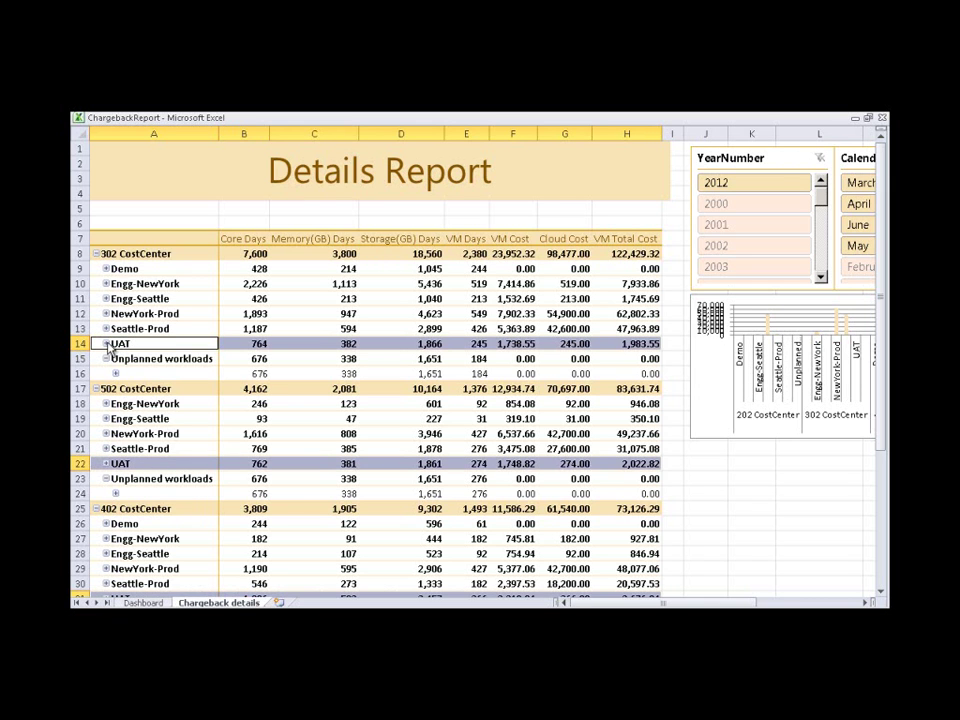
{"action": "left_click", "coordinate": [108, 345]}
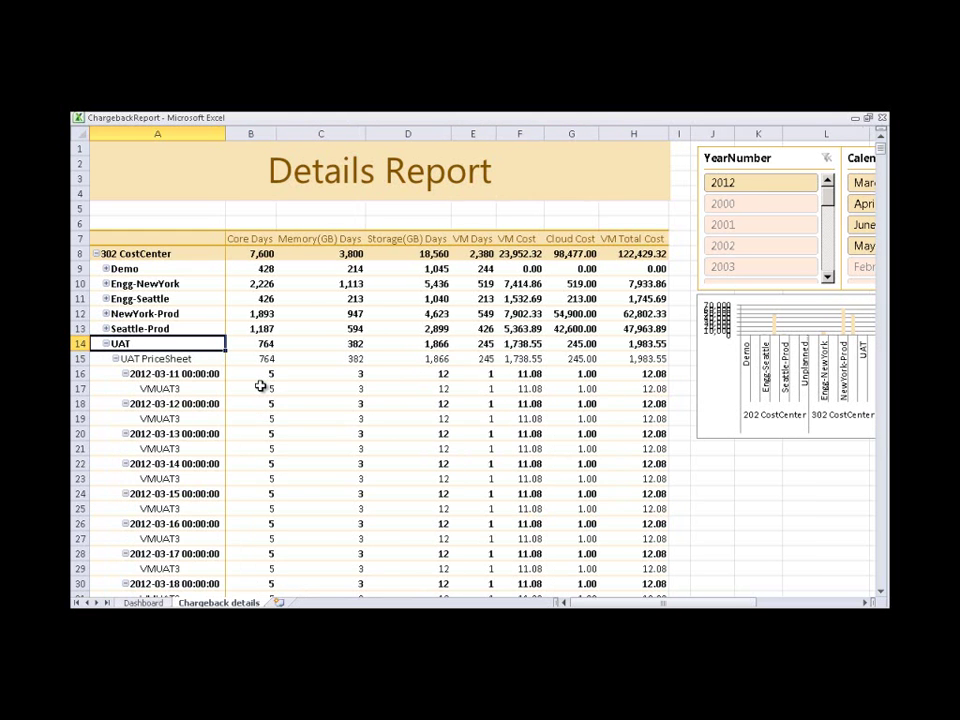
{"action": "mouse_move", "coordinate": [260, 386]}
{"action": "mouse_move", "coordinate": [212, 397]}
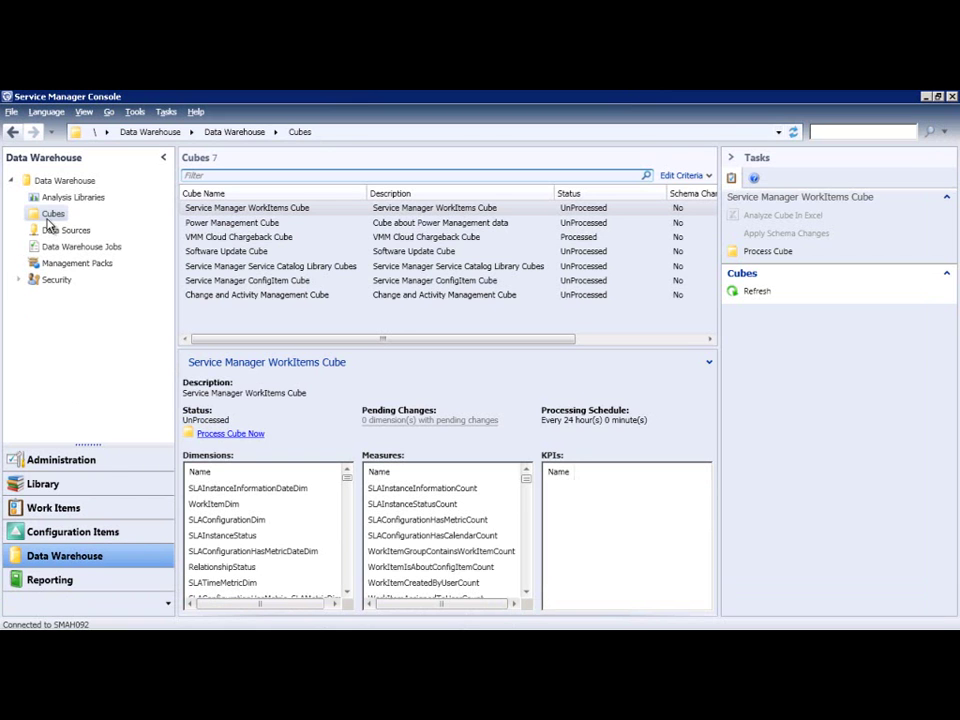
- Select the VMM Cloud Chargeback Cube and analyze it in Excel
{"action": "left_click", "coordinate": [203, 240]}
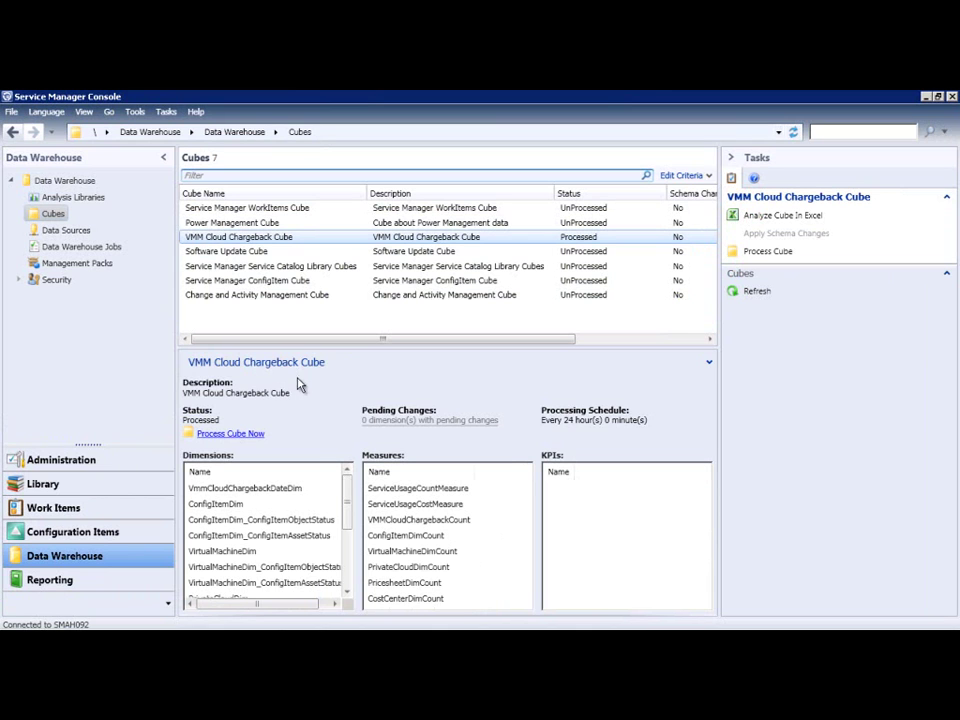
{"action": "mouse_move", "coordinate": [347, 499]}
{"action": "left_mouse_down"}
{"action": "mouse_move", "coordinate": [352, 550]}
{"action": "mouse_move", "coordinate": [352, 490]}
{"action": "left_mouse_up"}
{"action": "left_click", "coordinate": [757, 217]}
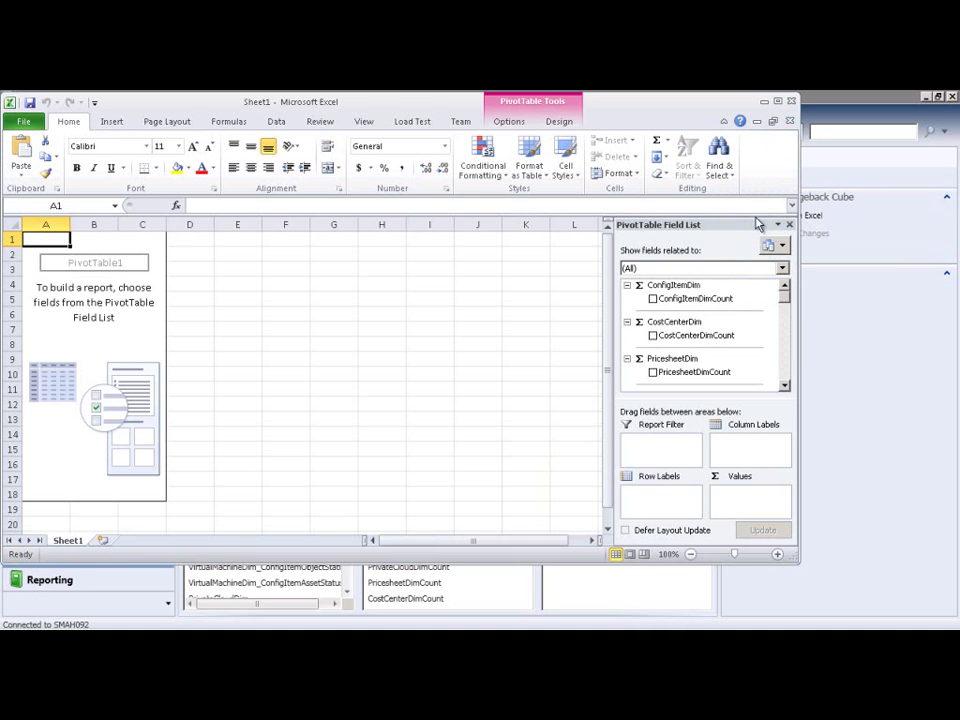
- Add Cloud Cost, Used: Cores, Used: Mem(GB) and Used: Storage(GB) to the pivot values
{"action": "left_click", "coordinate": [784, 360]}
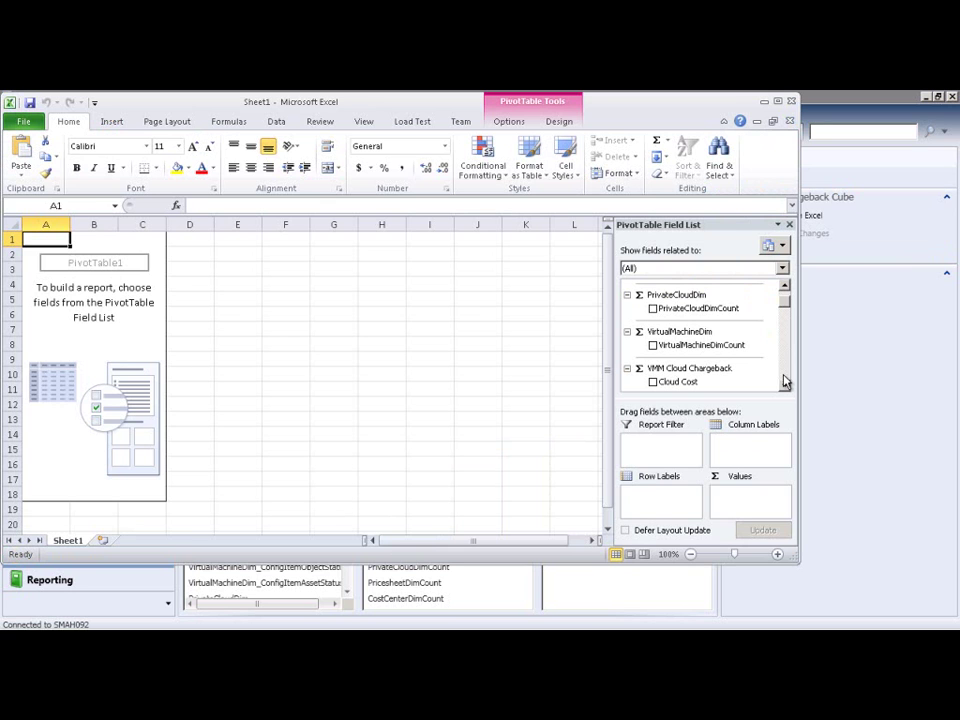
{"action": "left_click", "coordinate": [785, 386]}
{"action": "left_click", "coordinate": [786, 388]}
{"action": "left_click", "coordinate": [787, 390]}
{"action": "left_click", "coordinate": [786, 388]}
{"action": "left_click", "coordinate": [786, 388]}
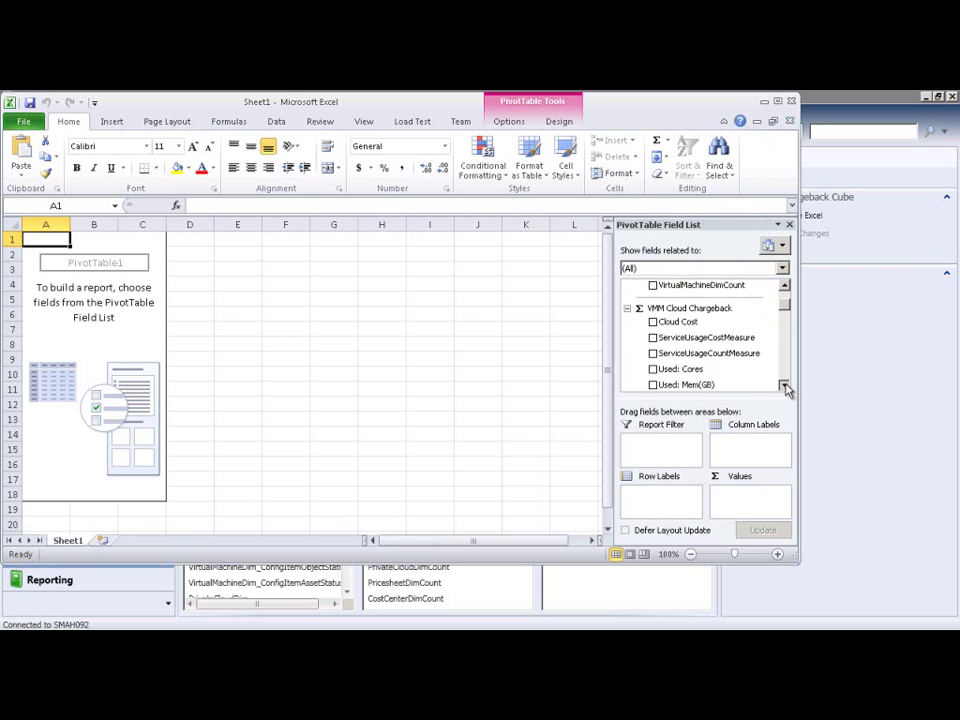
{"action": "left_click", "coordinate": [786, 388]}
{"action": "left_click", "coordinate": [786, 388]}
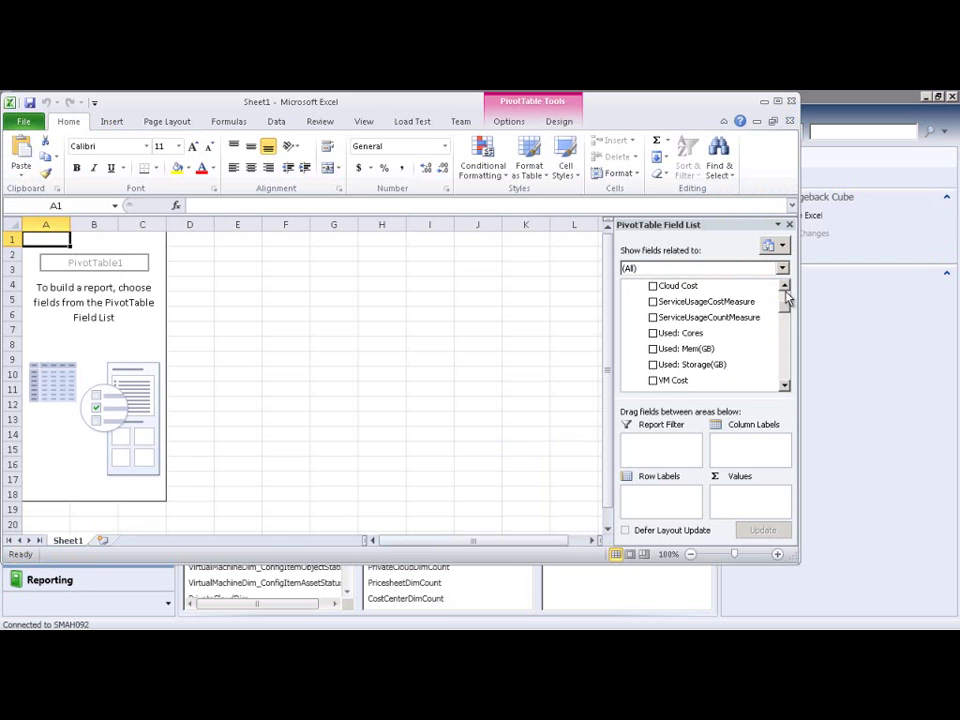
{"action": "left_click", "coordinate": [785, 285]}
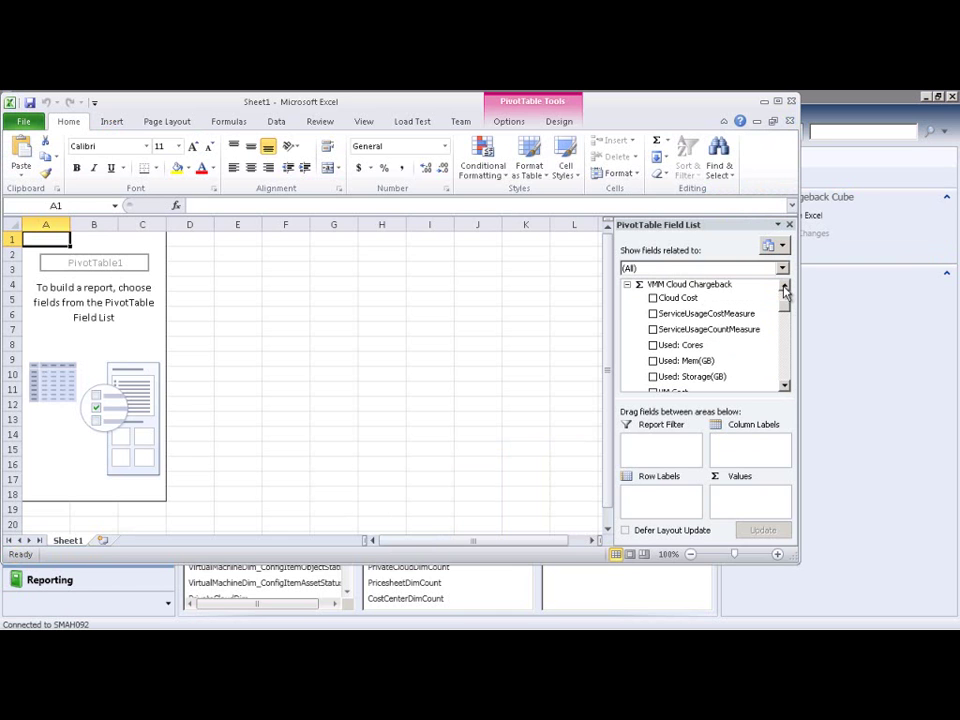
{"action": "left_click", "coordinate": [653, 298]}
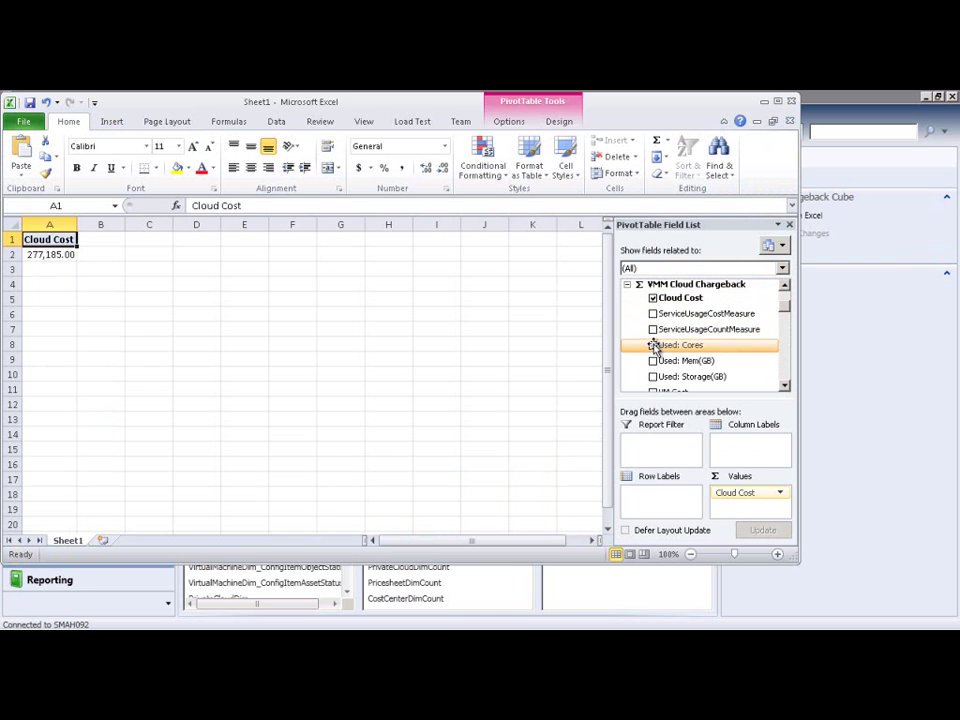
{"action": "left_click", "coordinate": [653, 345]}
{"action": "left_click", "coordinate": [653, 361]}
{"action": "left_click", "coordinate": [654, 378]}
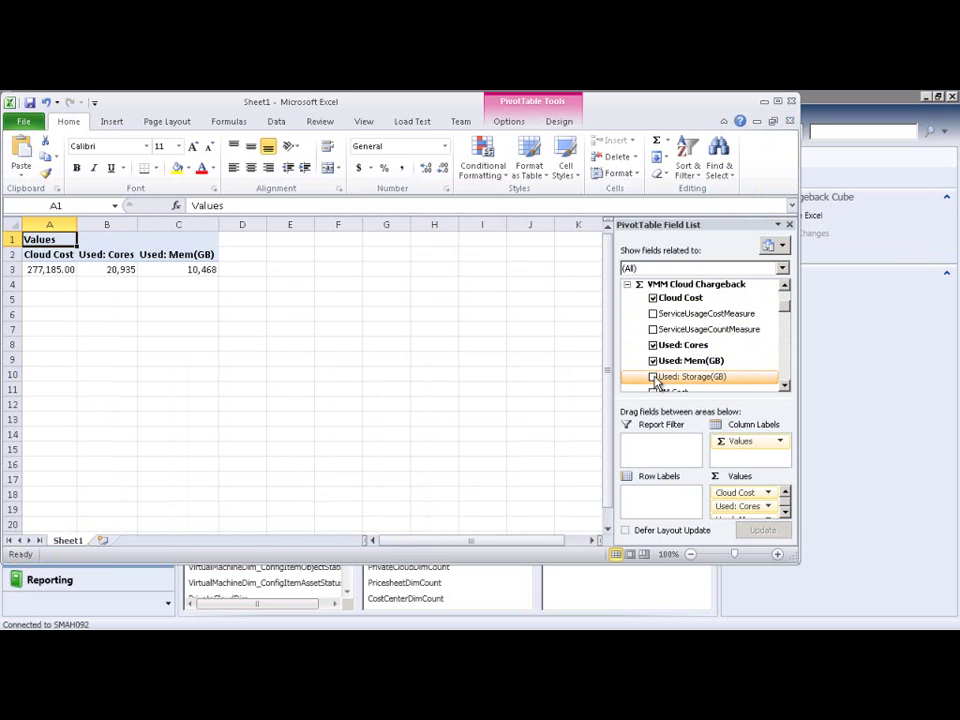
- Add VM Total Cost, VM Cost and VM Days, then break rows down by CostCenterDimKey
{"action": "left_click", "coordinate": [785, 386]}
{"action": "left_click", "coordinate": [785, 386]}
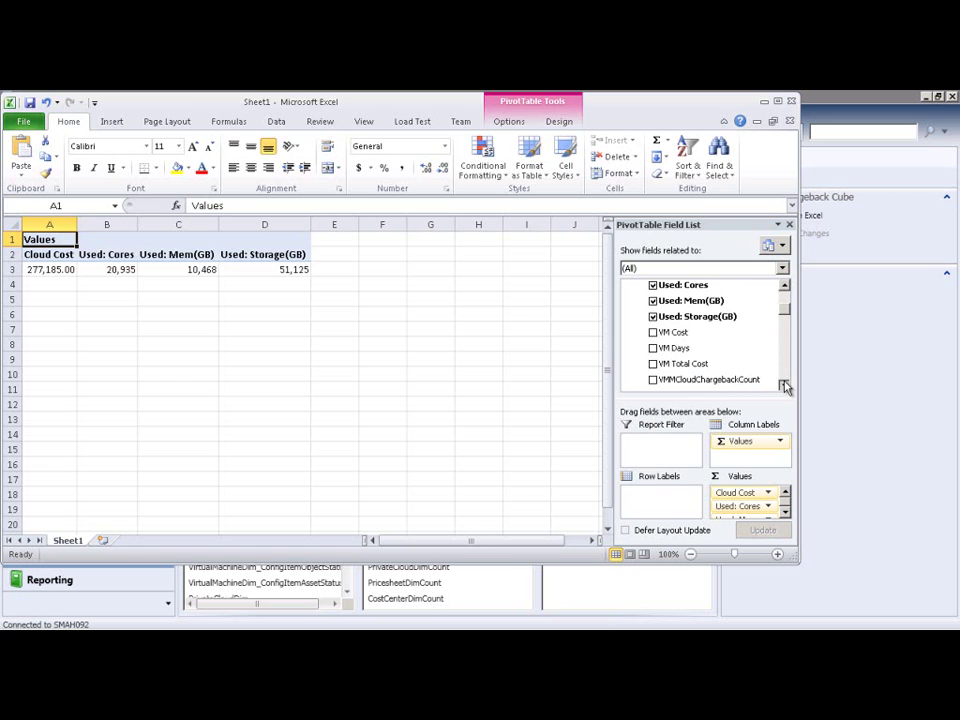
{"action": "left_click", "coordinate": [653, 364]}
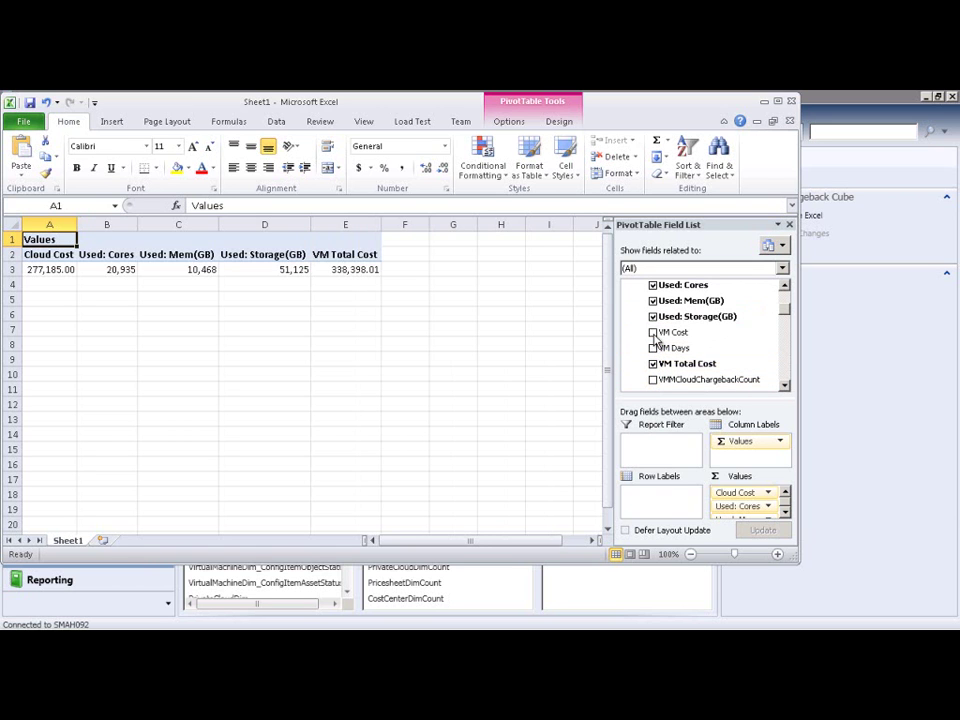
{"action": "left_click", "coordinate": [653, 332]}
{"action": "left_click", "coordinate": [654, 348]}
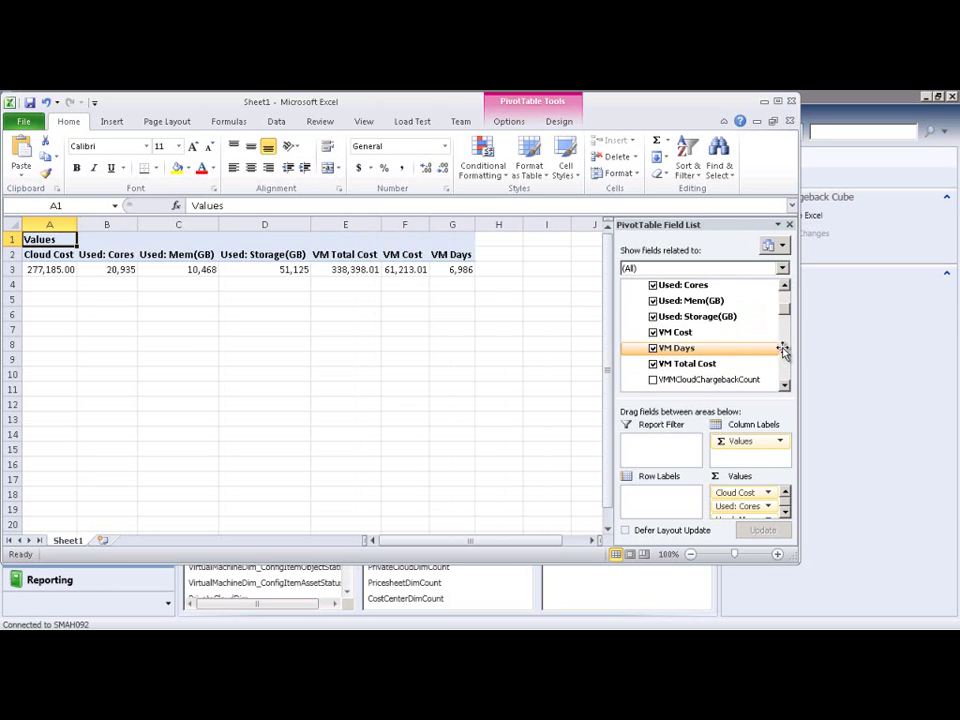
{"action": "scroll", "coordinate": [785, 352], "scroll_direction": "down", "scroll_amount": 2}
{"action": "scroll", "coordinate": [785, 354], "scroll_direction": "down", "scroll_amount": 2}
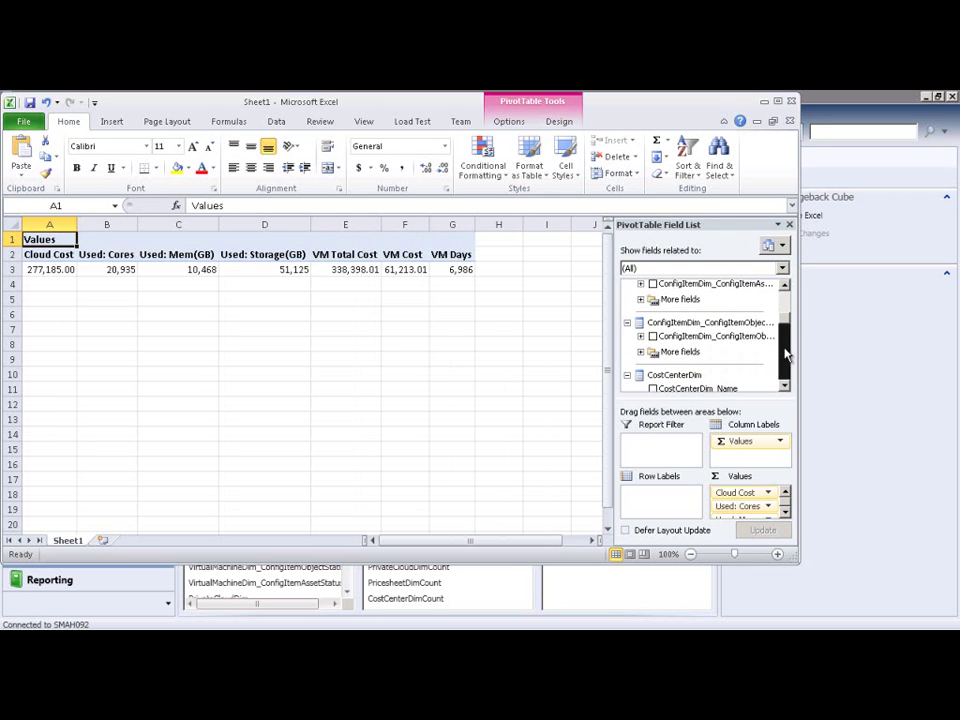
{"action": "scroll", "coordinate": [785, 354], "scroll_direction": "down", "scroll_amount": 2}
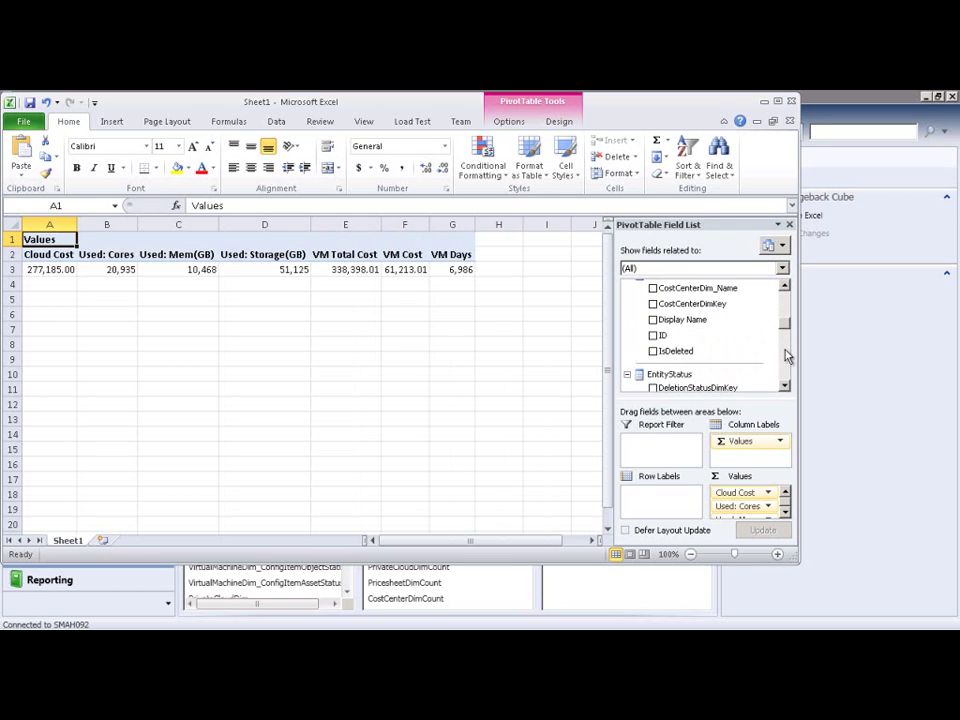
{"action": "left_click", "coordinate": [653, 305]}
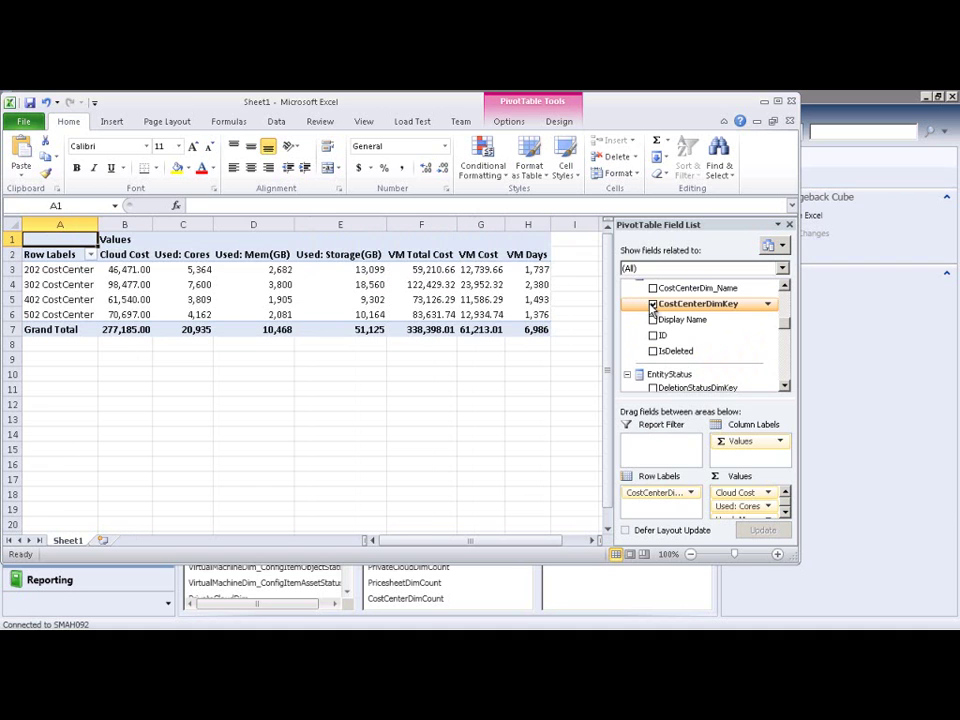